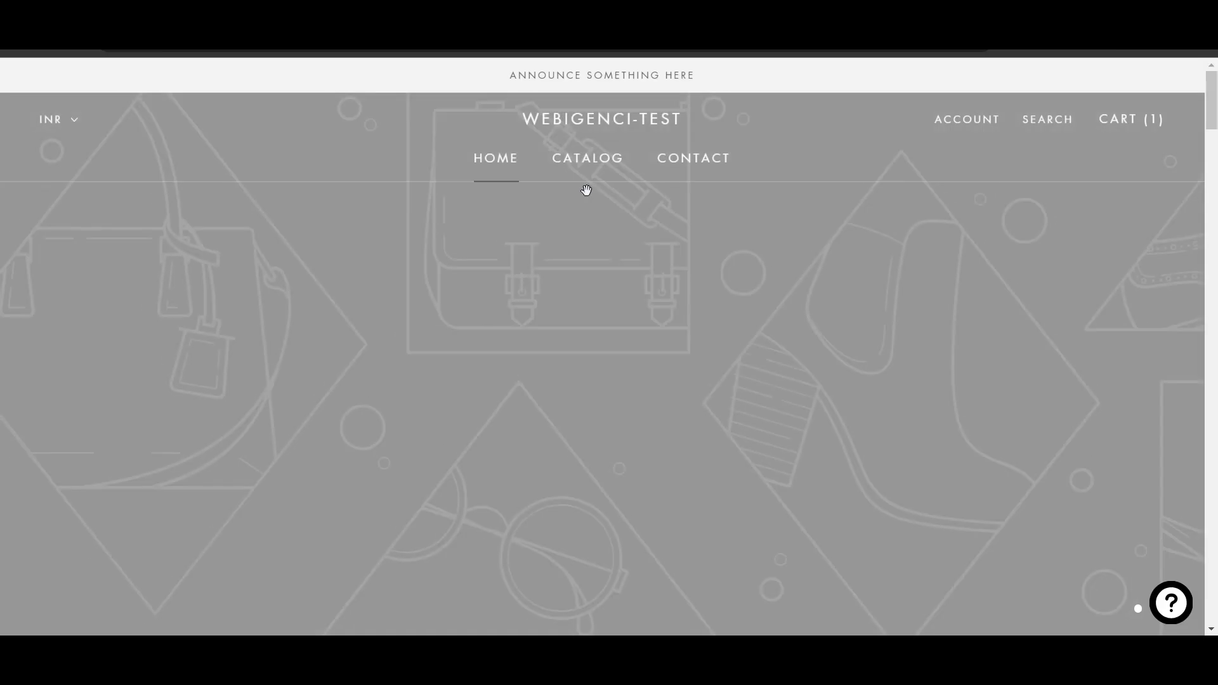
# Go from the cart to checkout and highlight the ₹1,499.00 subtotal.
pyautogui.click(1140, 123)
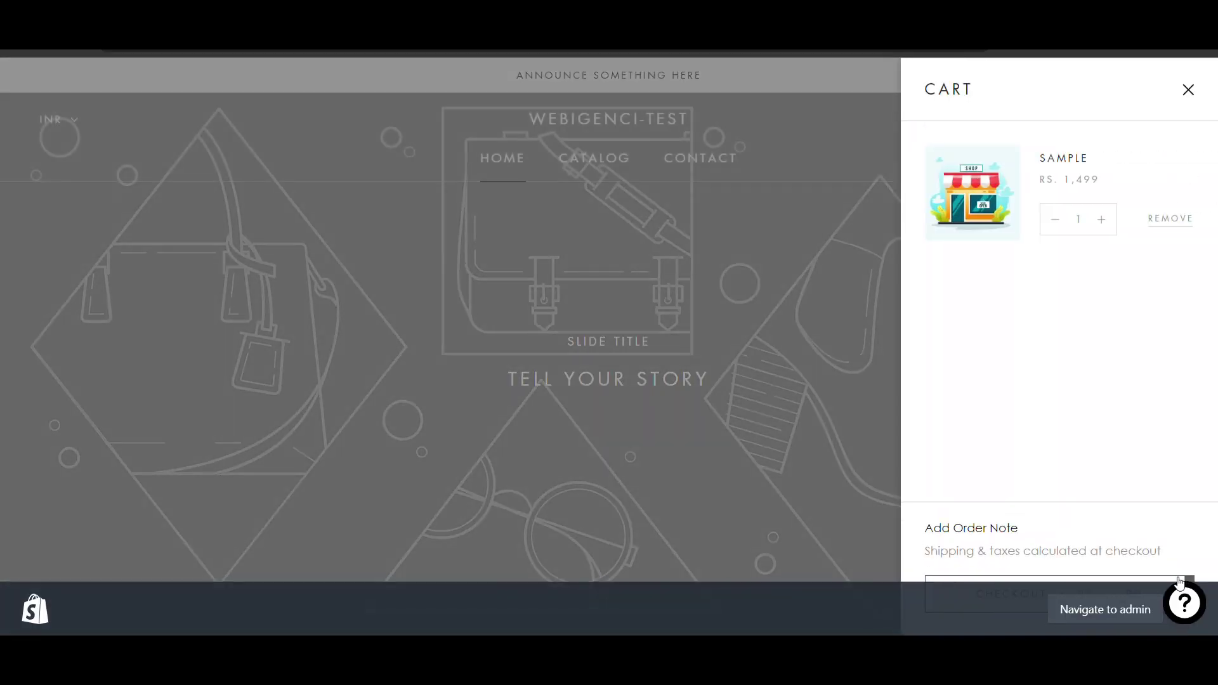
pyautogui.click(1179, 583)
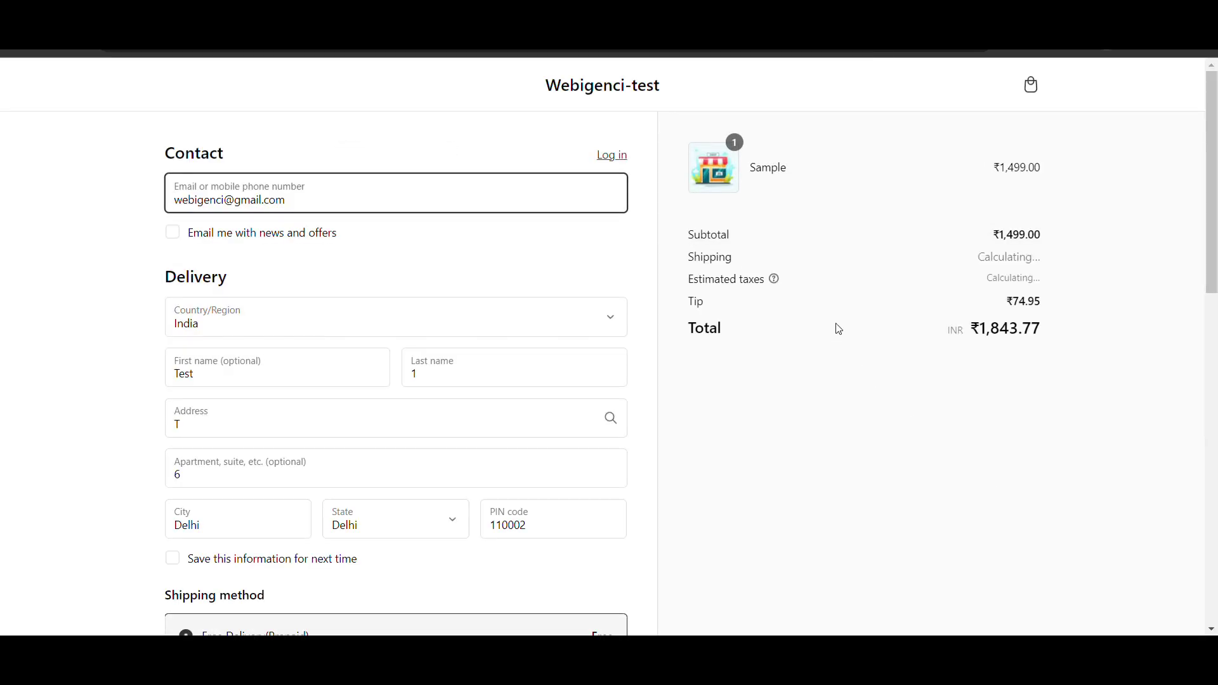
pyautogui.moveTo(987, 235); pyautogui.dragTo(1055, 237)
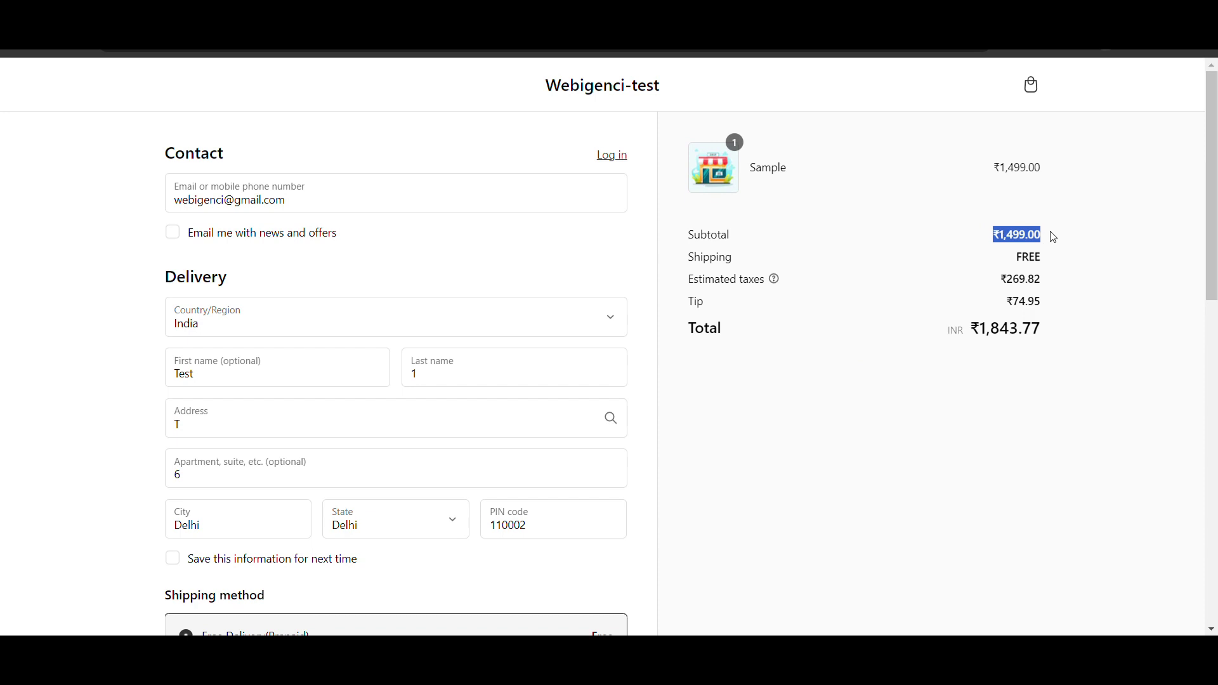
# In the store admin, open the Sample product from the Products list.
pyautogui.hotkey('ctrl', 'Tab')
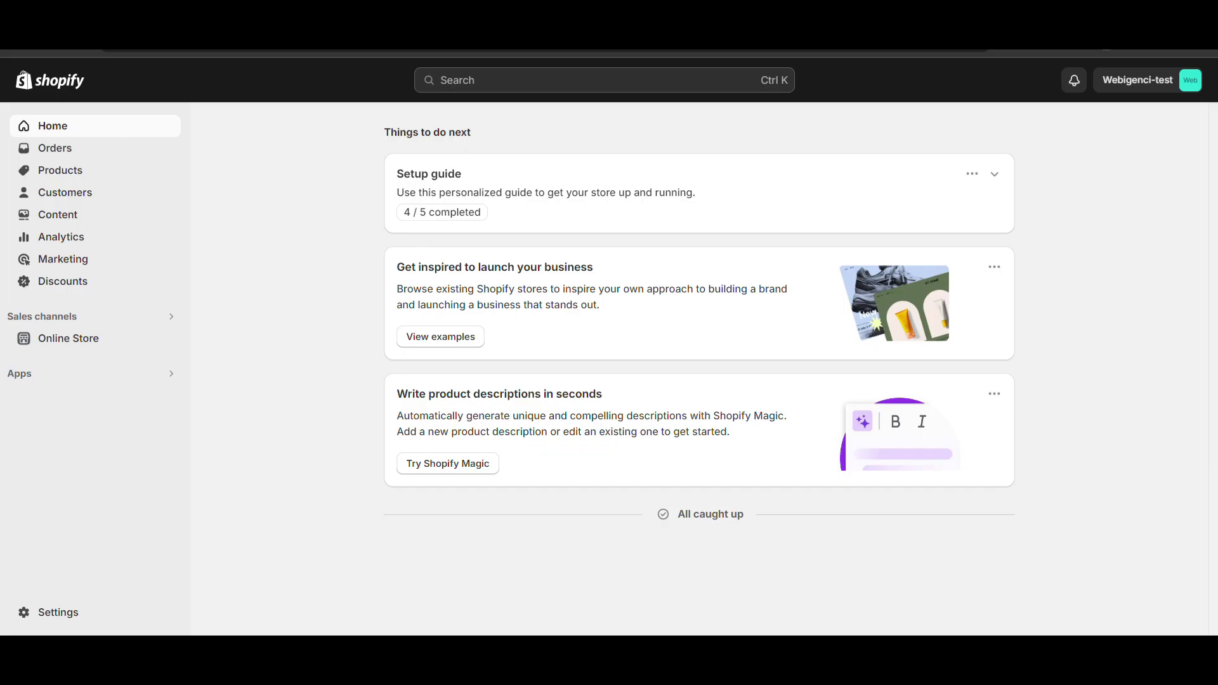
pyautogui.click(70, 172)
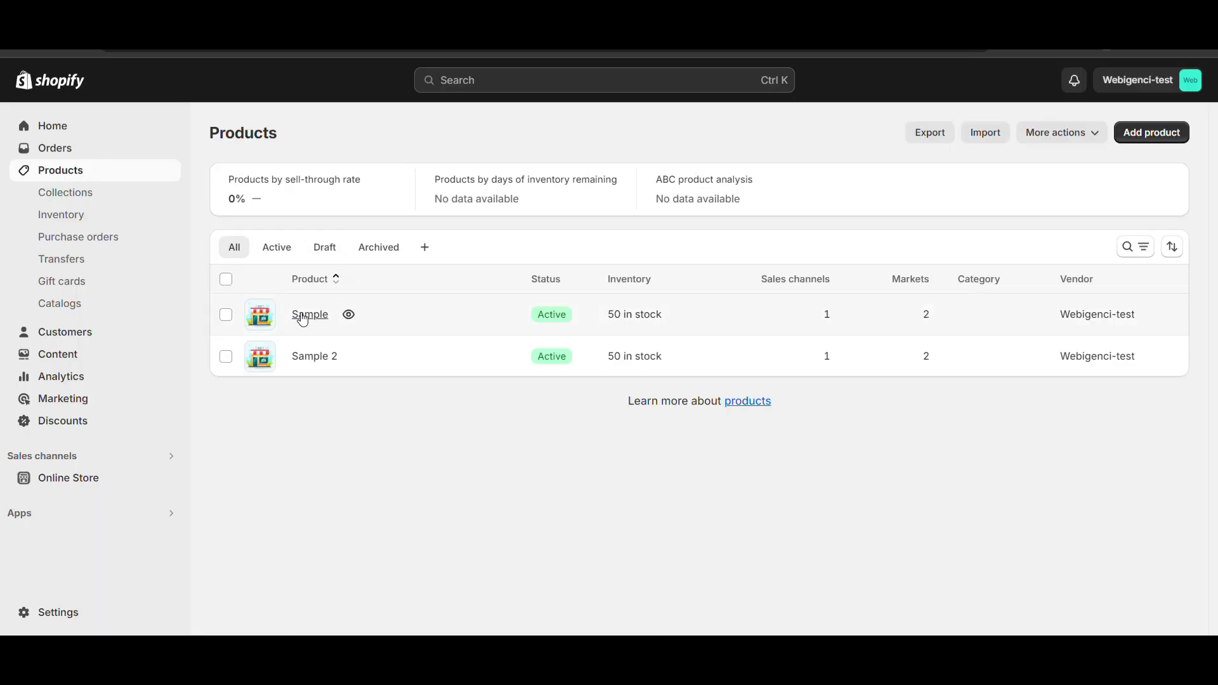
pyautogui.click(303, 317)
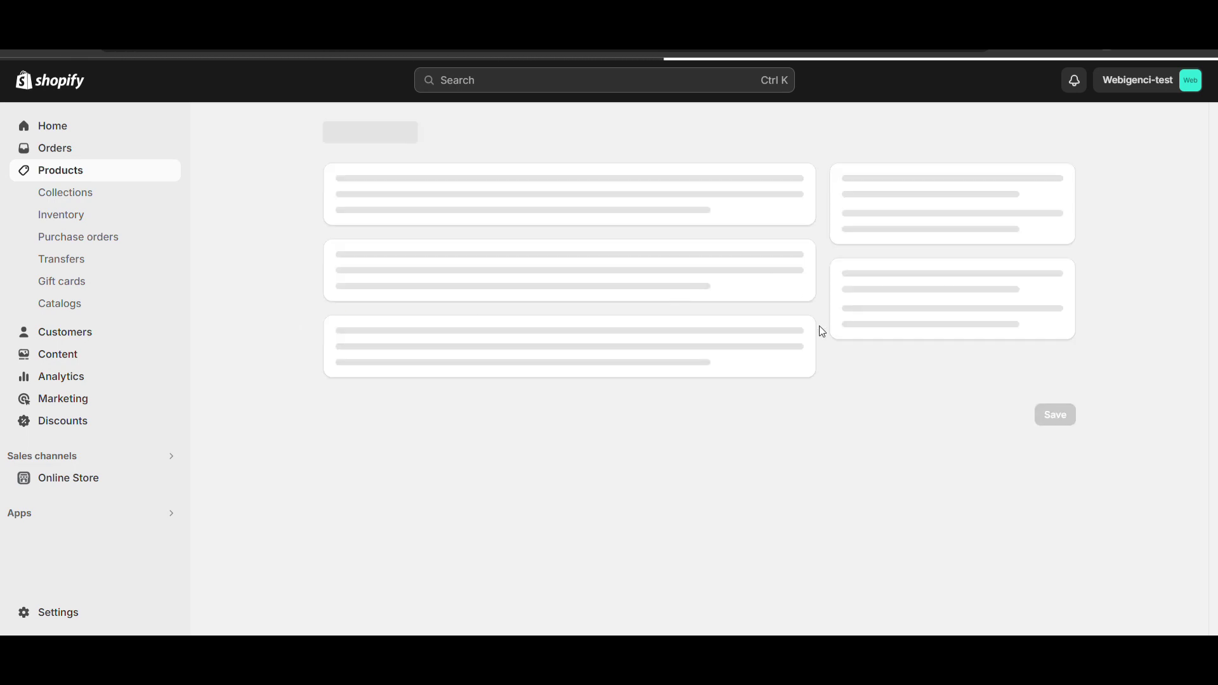
# Inspect the Sample product's ₹1,499.00 price and its Charge tax setting under Pricing.
pyautogui.scroll(-8, 821, 333)
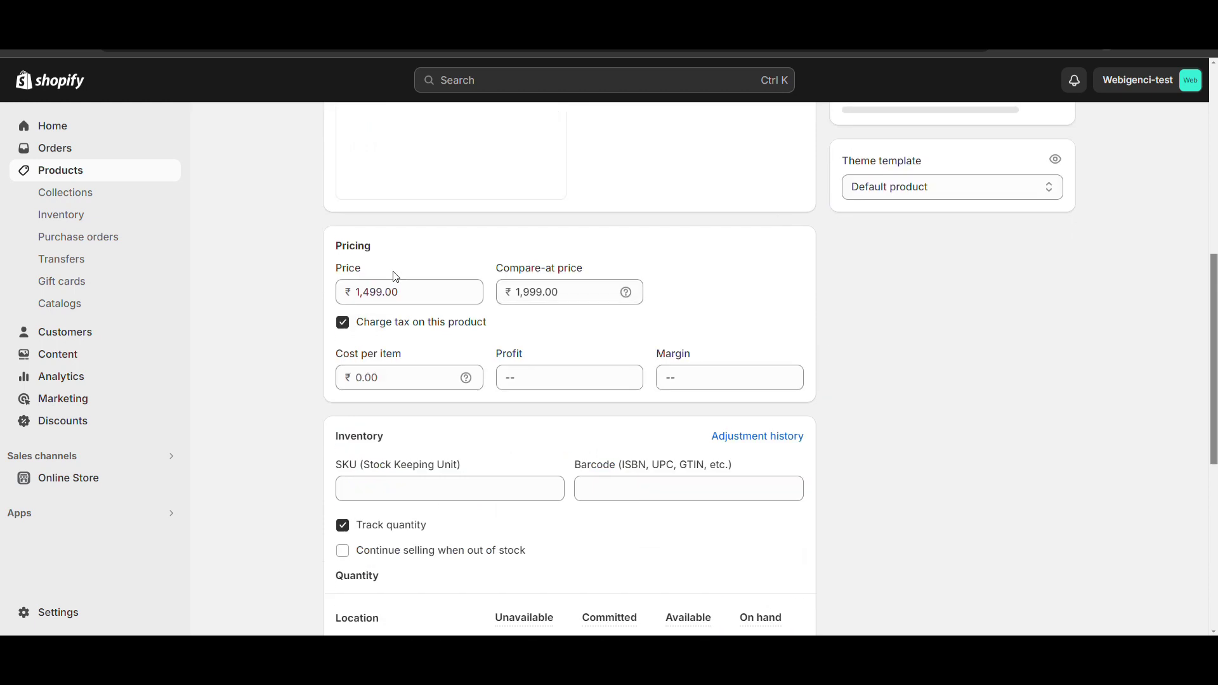
pyautogui.click(378, 291)
pyautogui.doubleClick(404, 298)
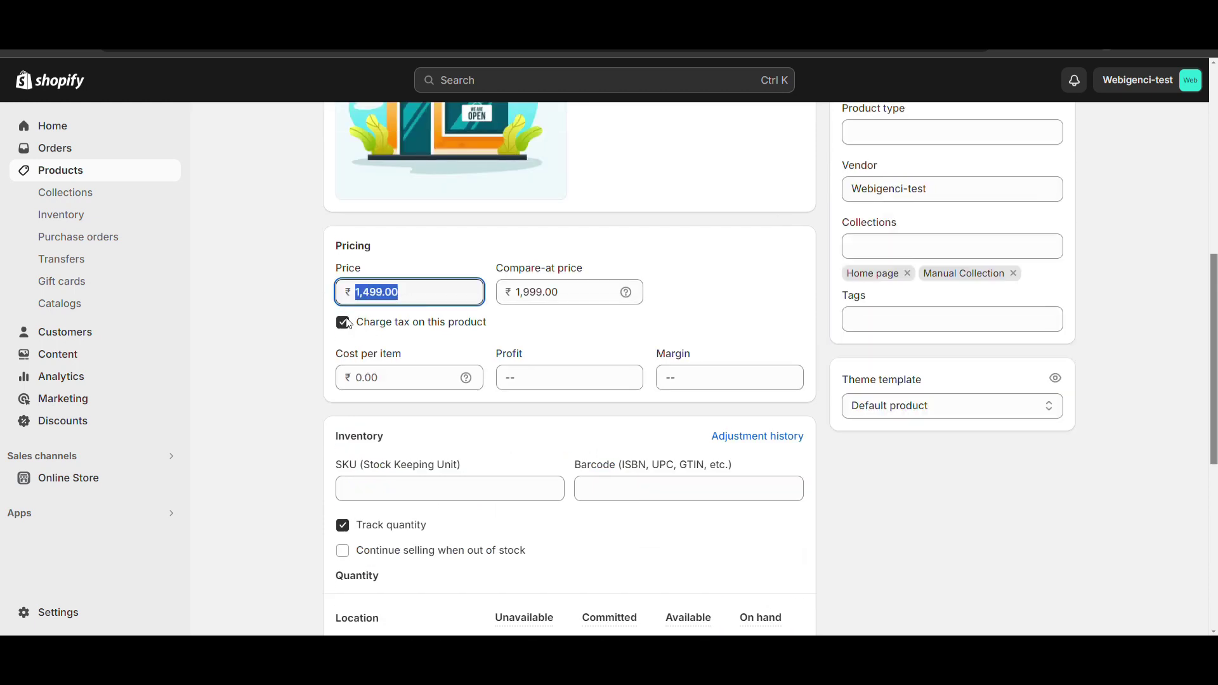
pyautogui.click(230, 338)
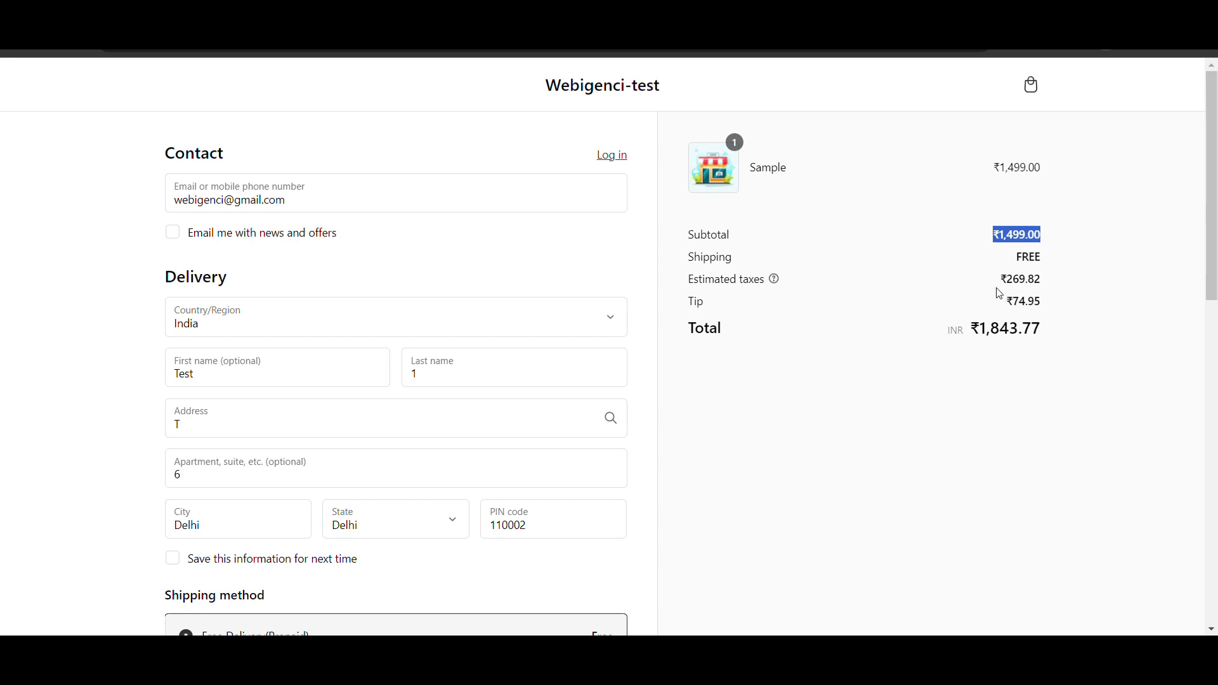
# Highlight the ₹269.82 estimated taxes amount on checkout and view its info note.
pyautogui.moveTo(999, 281); pyautogui.dragTo(1079, 277)
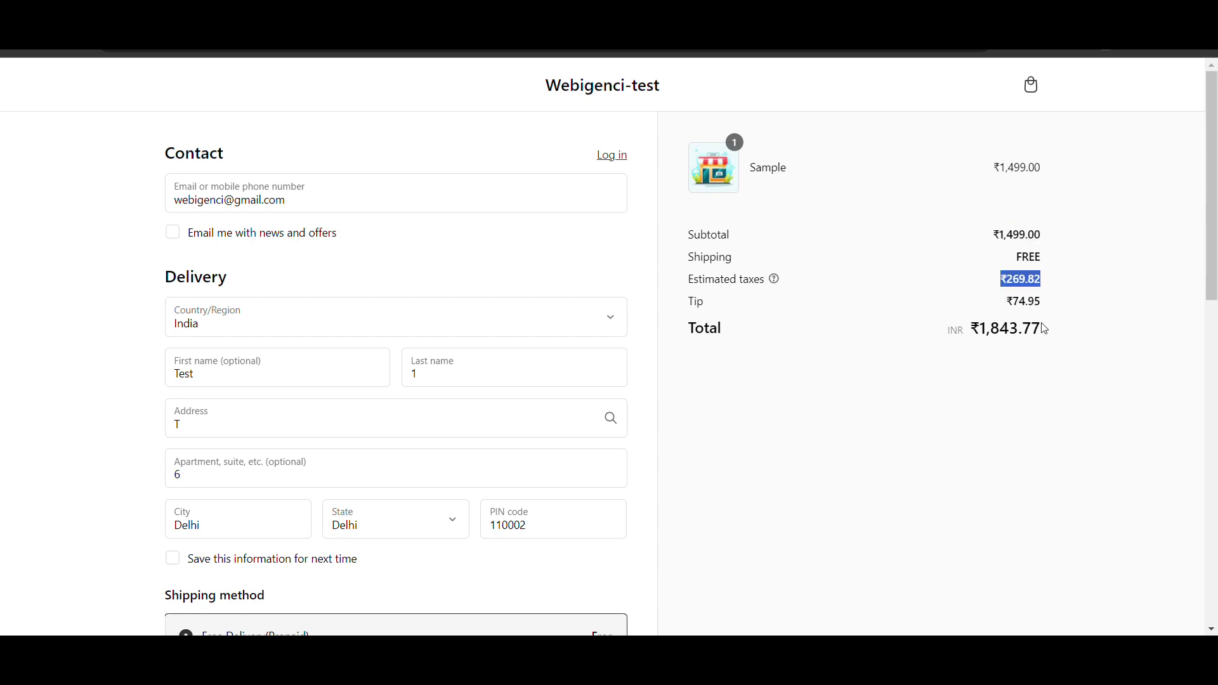
pyautogui.moveTo(777, 280)
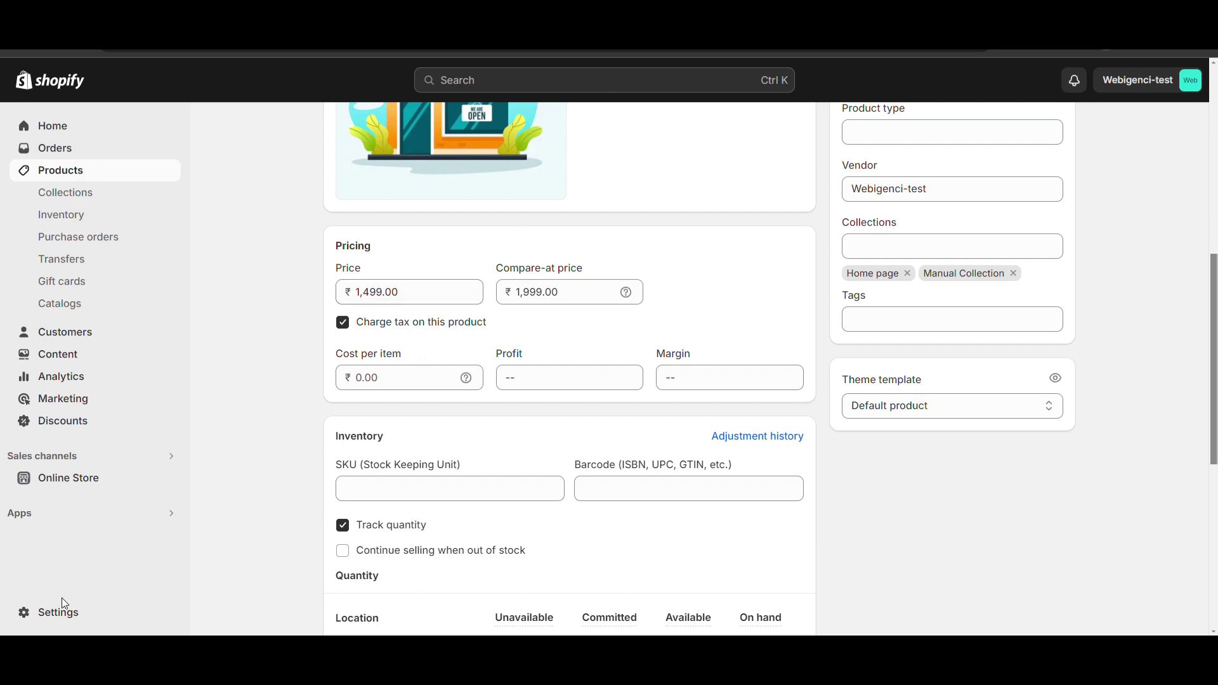
# Open the Taxes and duties page in the store settings.
pyautogui.click(46, 609)
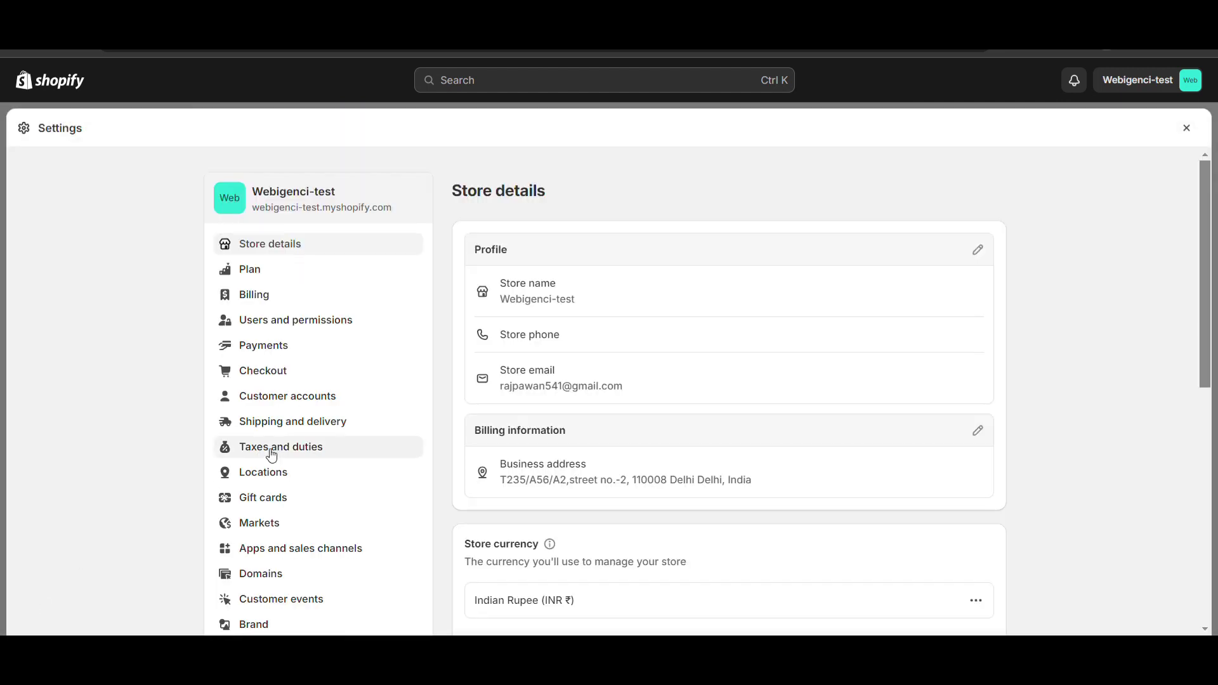
pyautogui.click(302, 447)
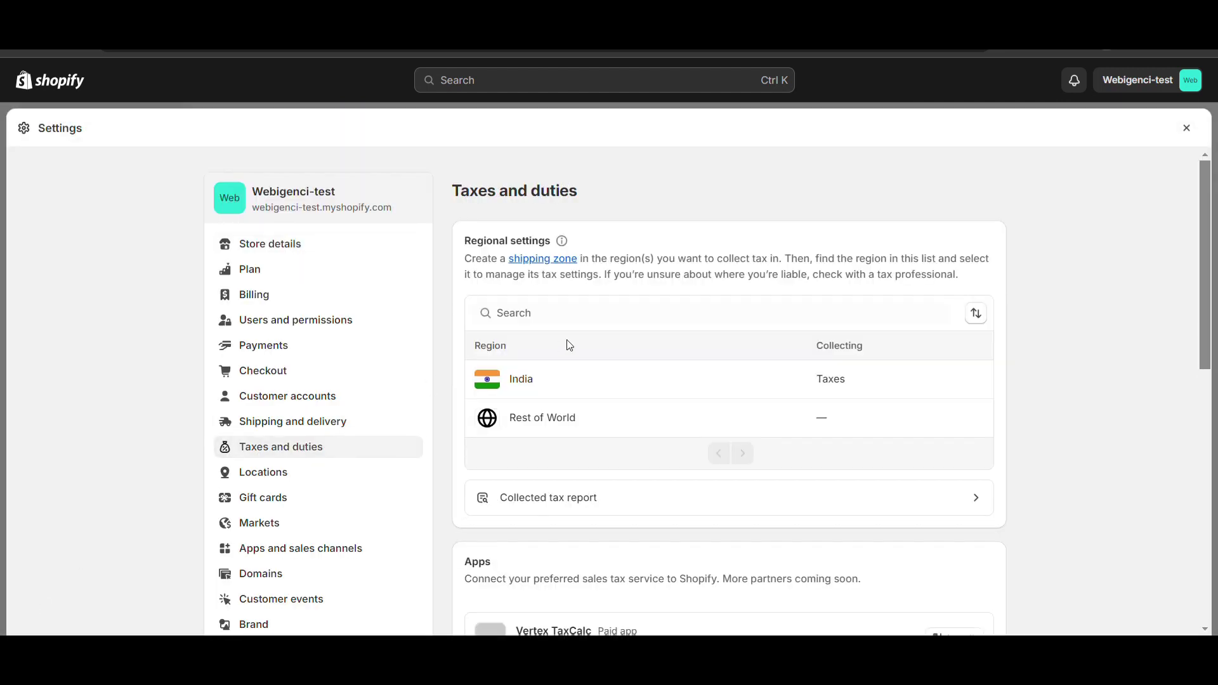
pyautogui.scroll(-2, 574, 343)
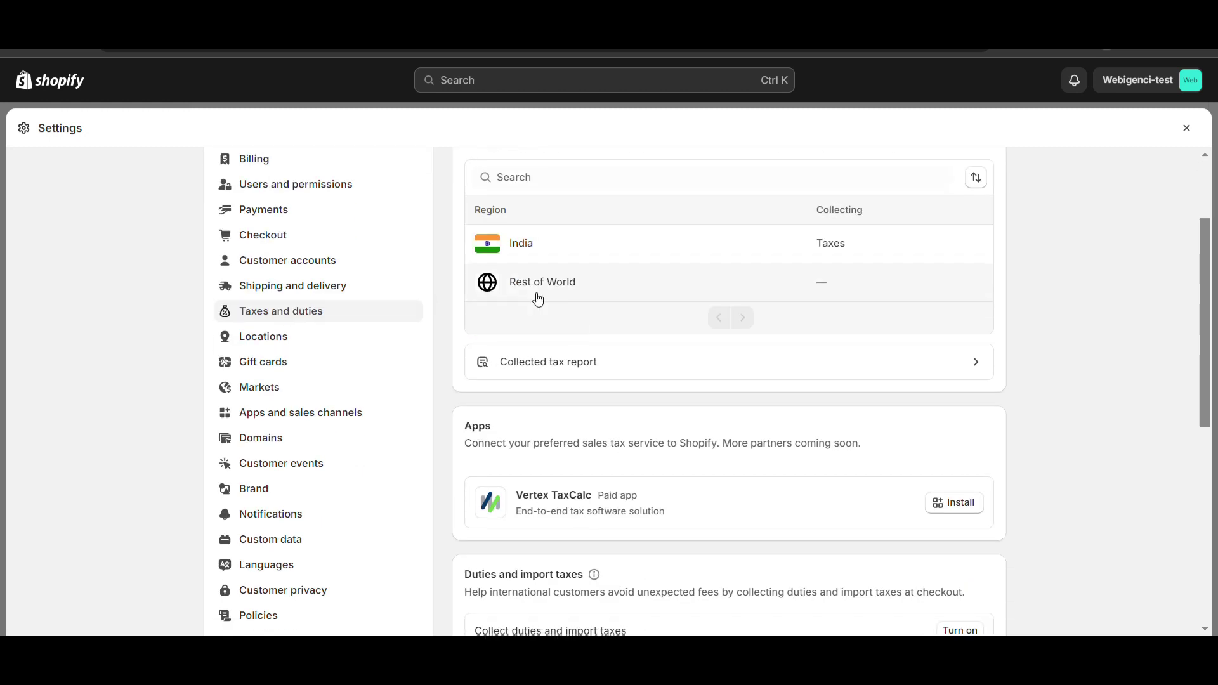
pyautogui.scroll(2, 540, 285)
pyautogui.scroll(-1, 623, 293)
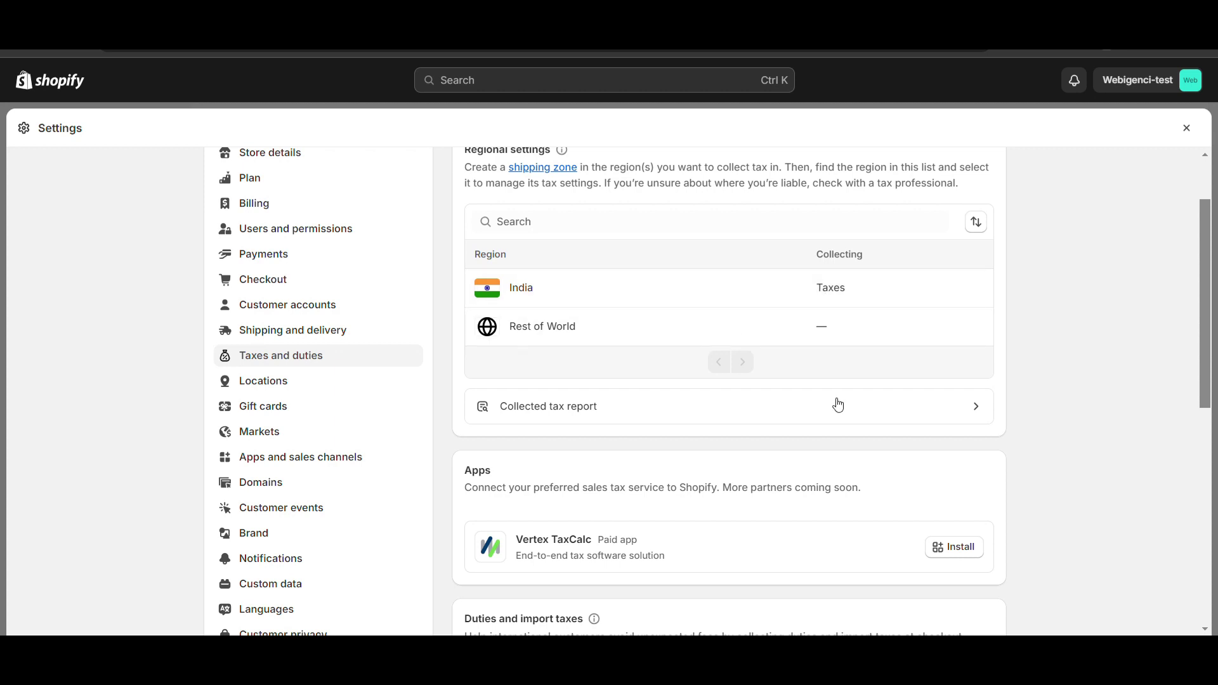
# Review India's tax rates, then return to the overview's global settings.
pyautogui.click(724, 296)
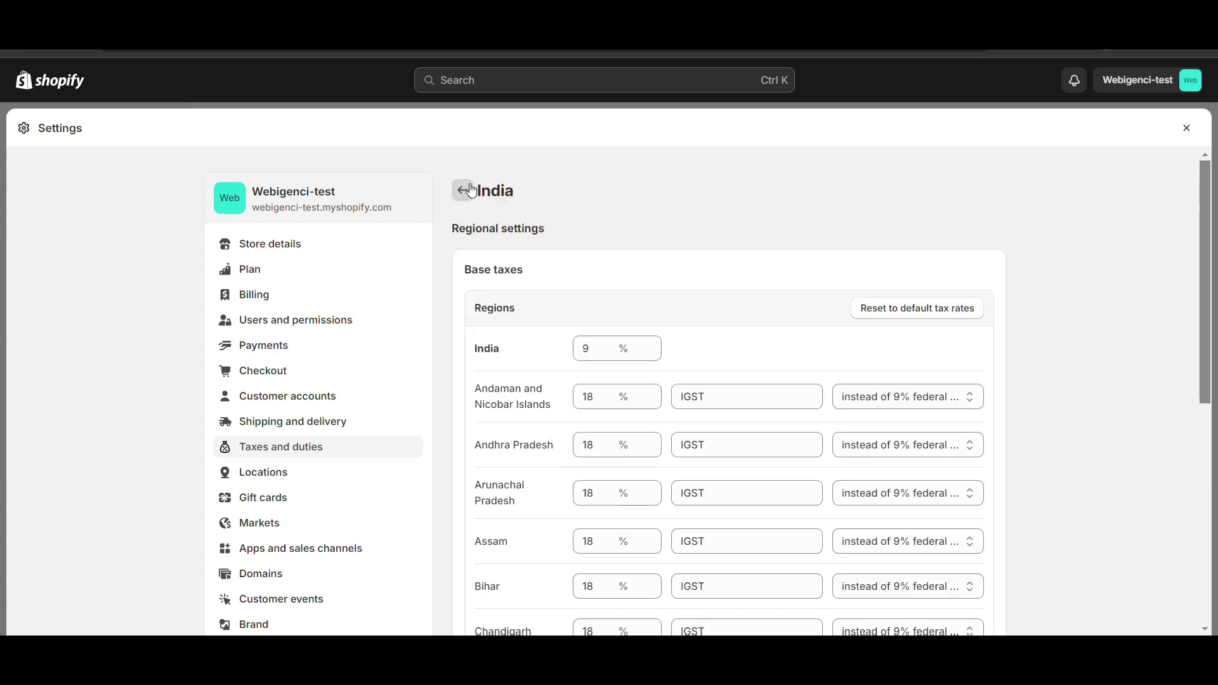
pyautogui.click(463, 191)
pyautogui.scroll(-5, 588, 412)
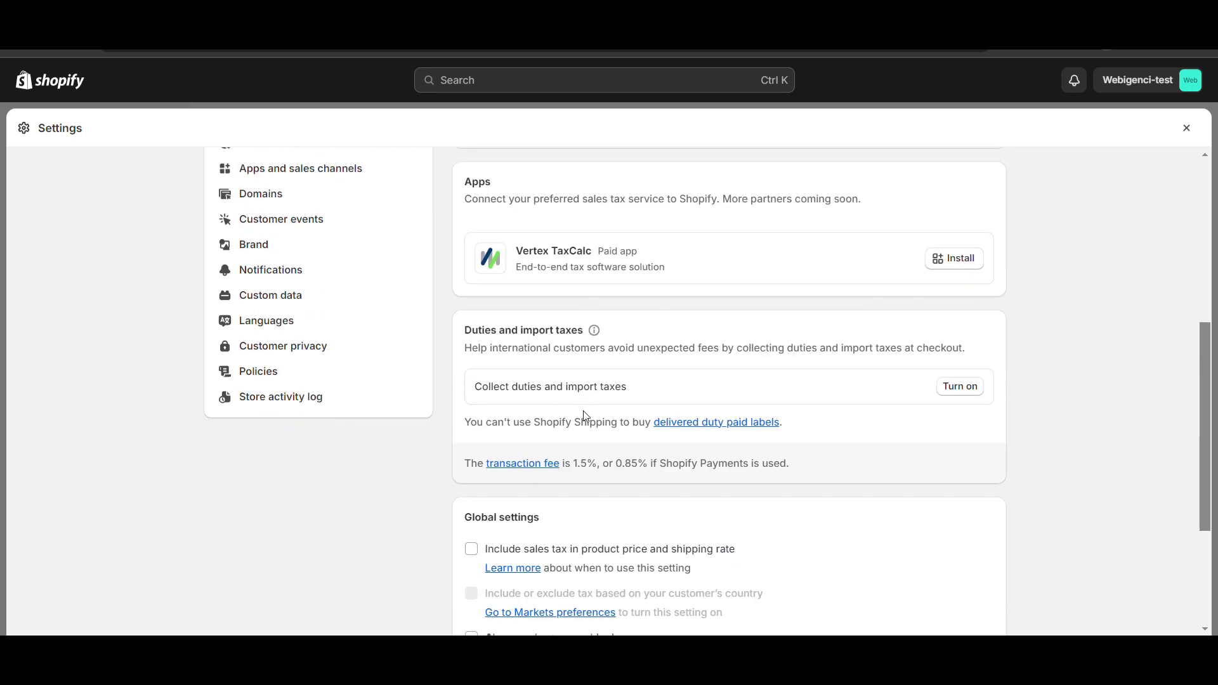
pyautogui.scroll(-3, 436, 431)
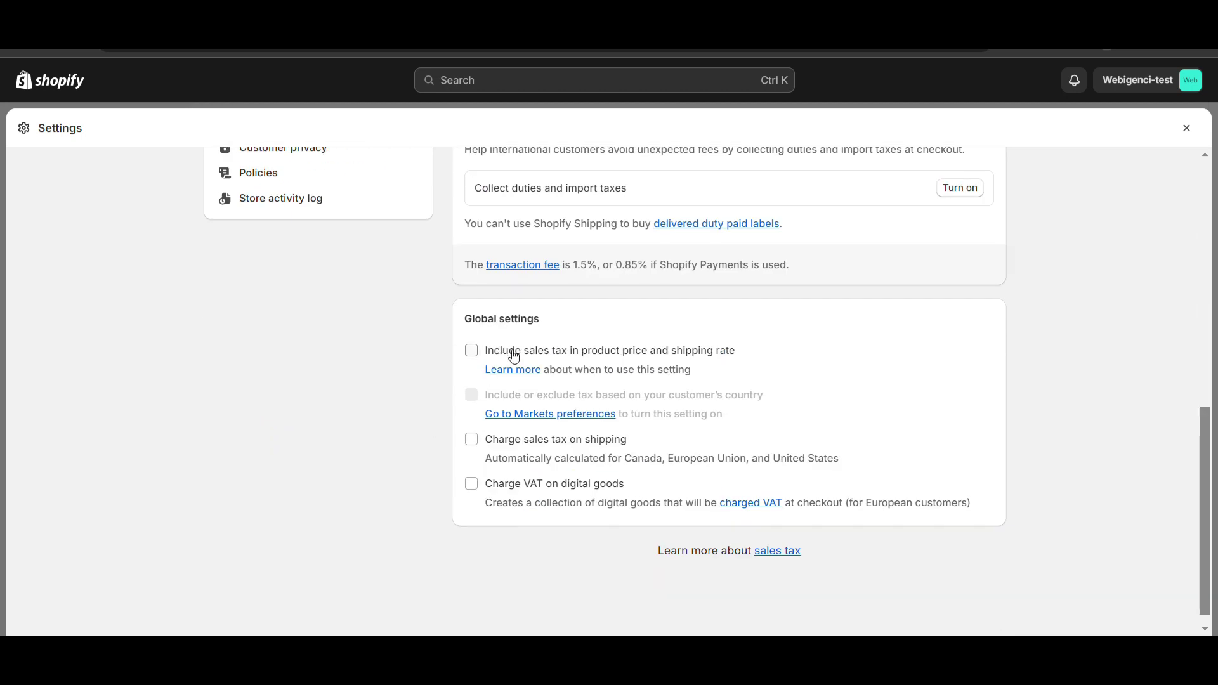
# Enable 'Include sales tax in product price and shipping rate' and save.
pyautogui.moveTo(737, 351); pyautogui.dragTo(480, 355)
pyautogui.click(477, 354)
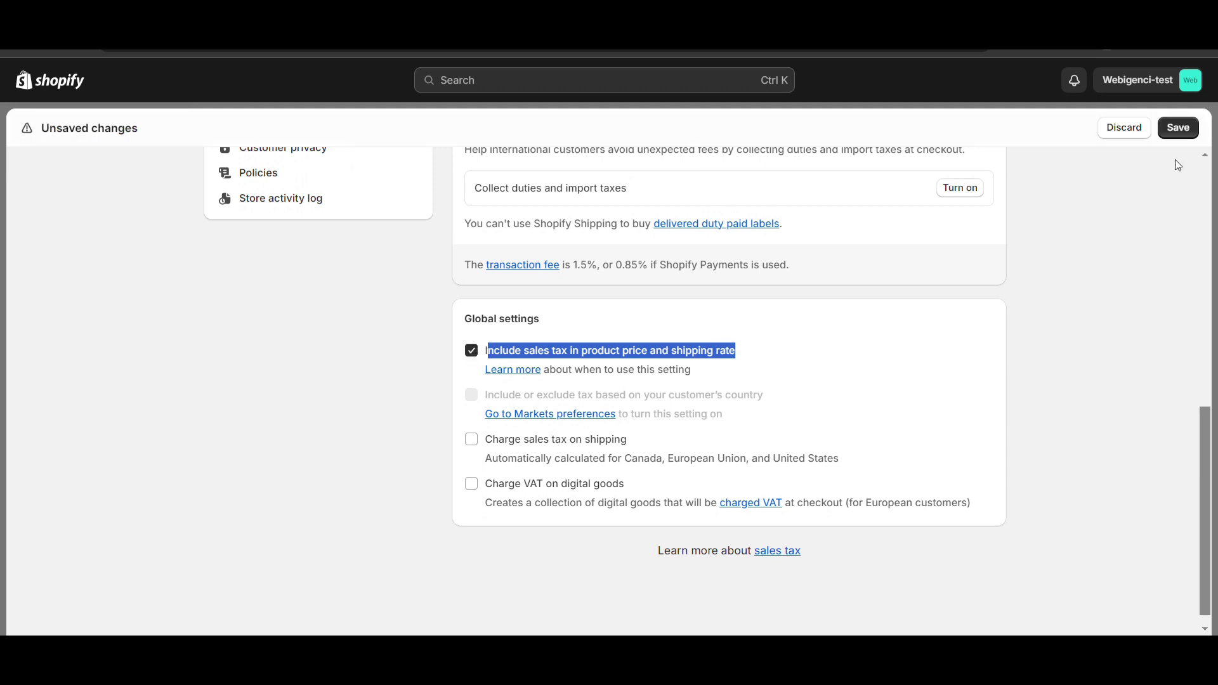
pyautogui.click(1187, 127)
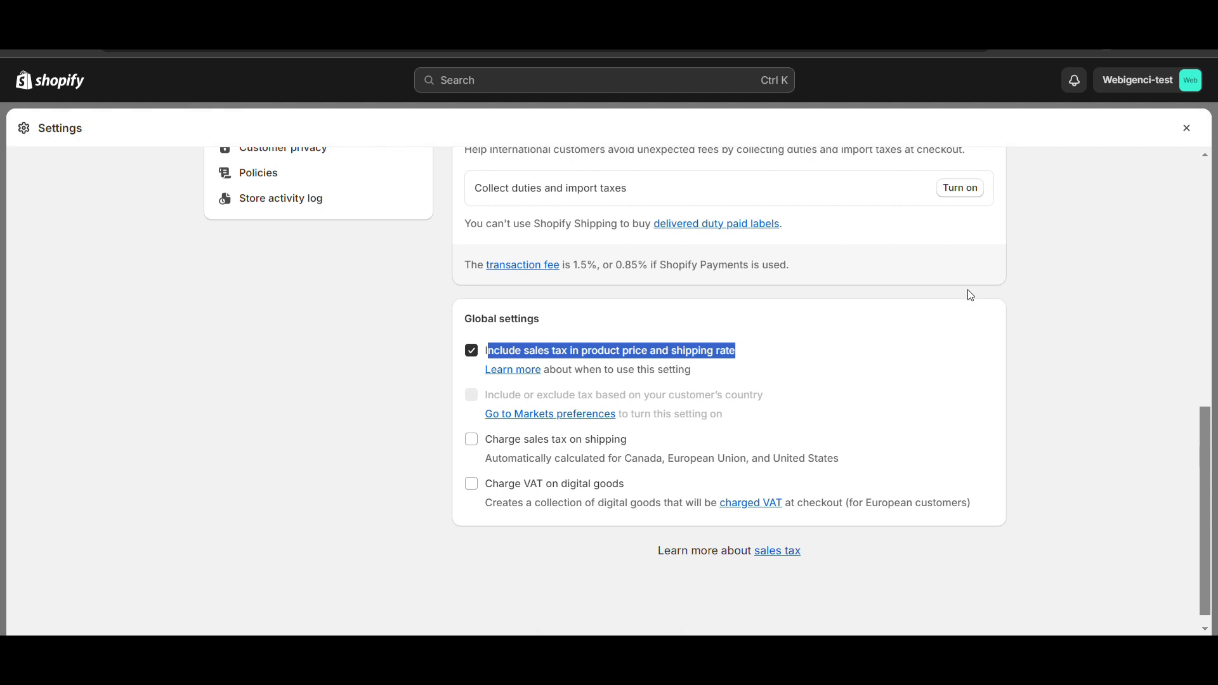
# Reload the checkout page to apply the tax-inclusive pricing.
pyautogui.click(1079, 52)
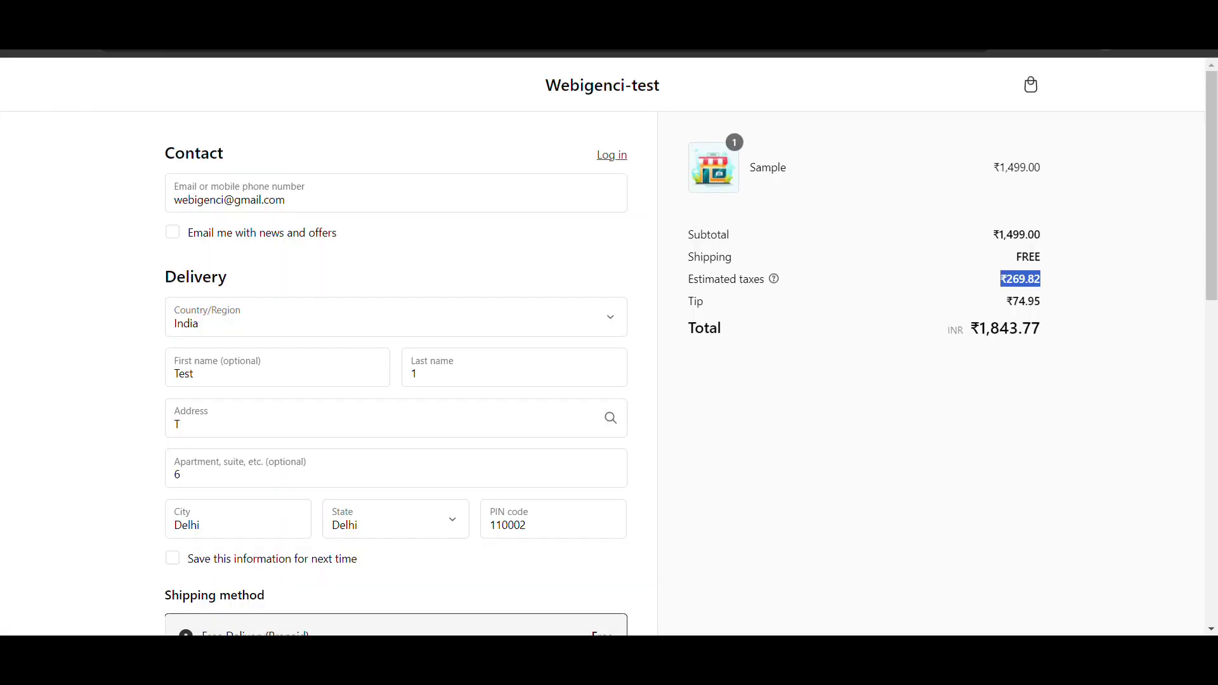
pyautogui.click(71, 50)
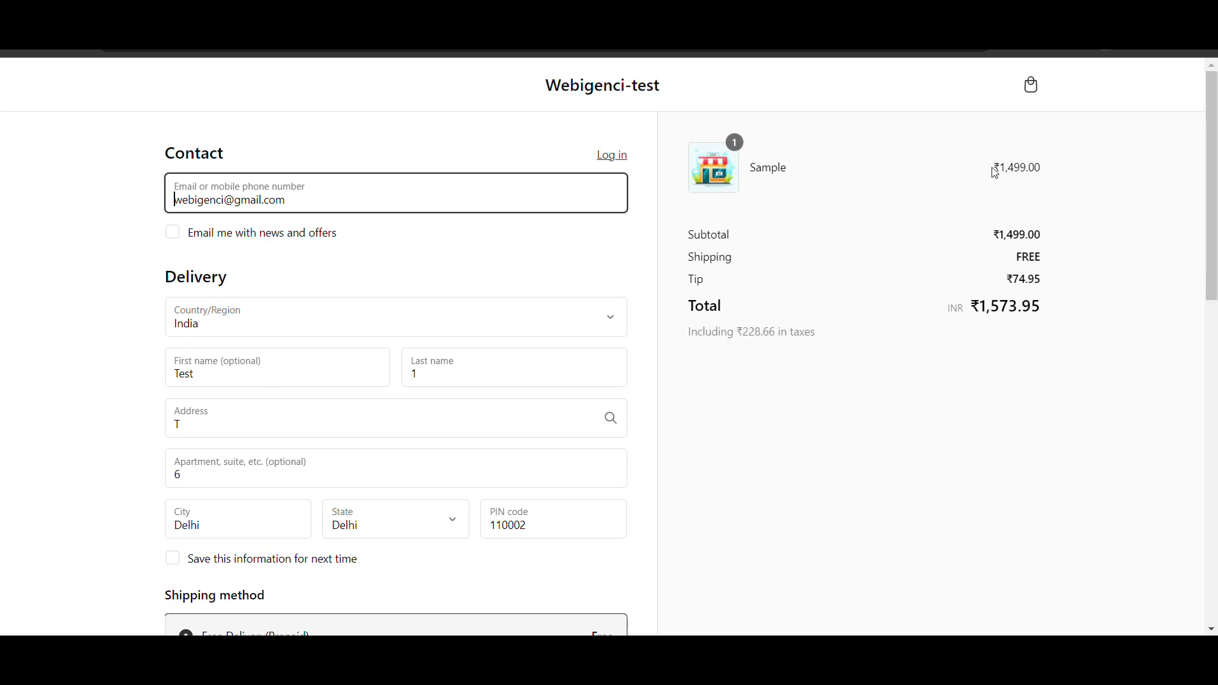
pyautogui.moveTo(995, 173); pyautogui.dragTo(1064, 170)
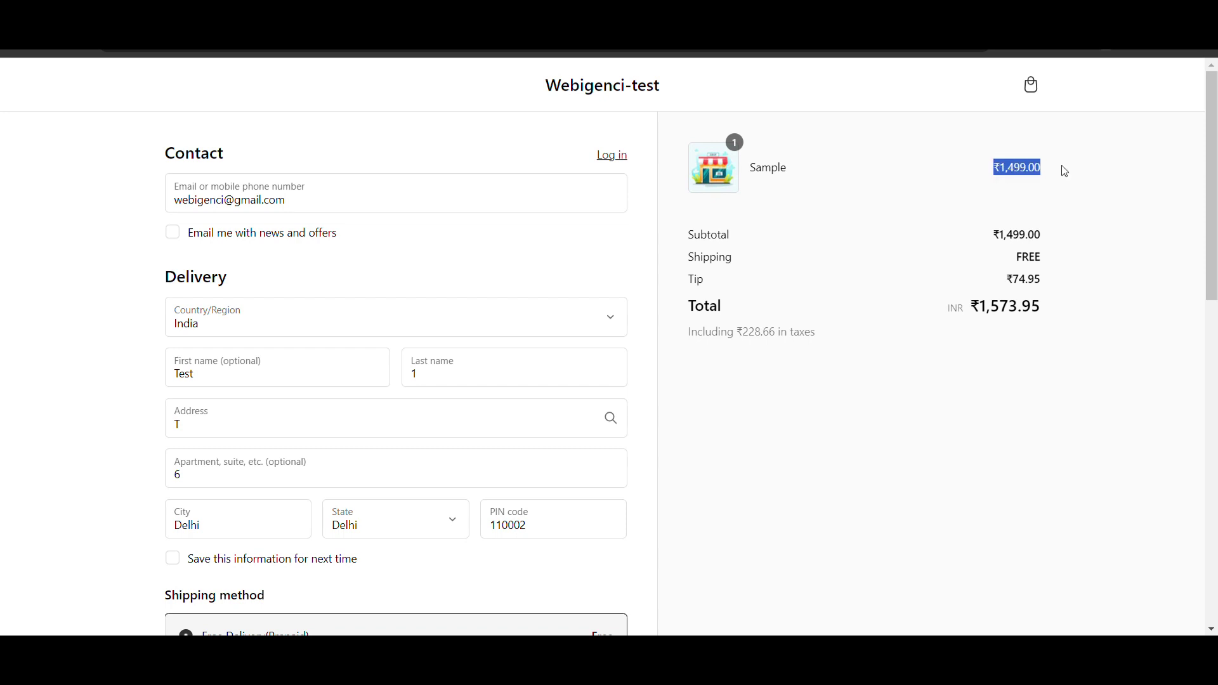
# Remove the tip and confirm the ₹1,499.00 total including ₹228.66 in taxes.
pyautogui.scroll(-1, 428, 373)
pyautogui.scroll(-8, 429, 372)
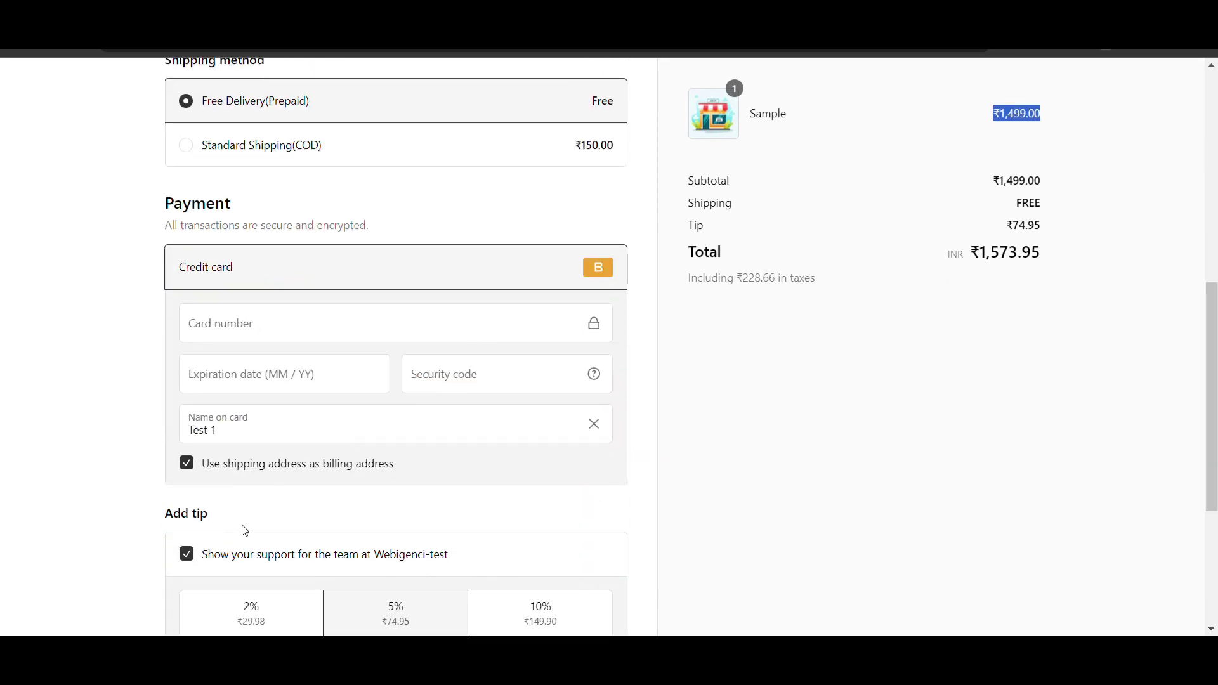
pyautogui.click(186, 541)
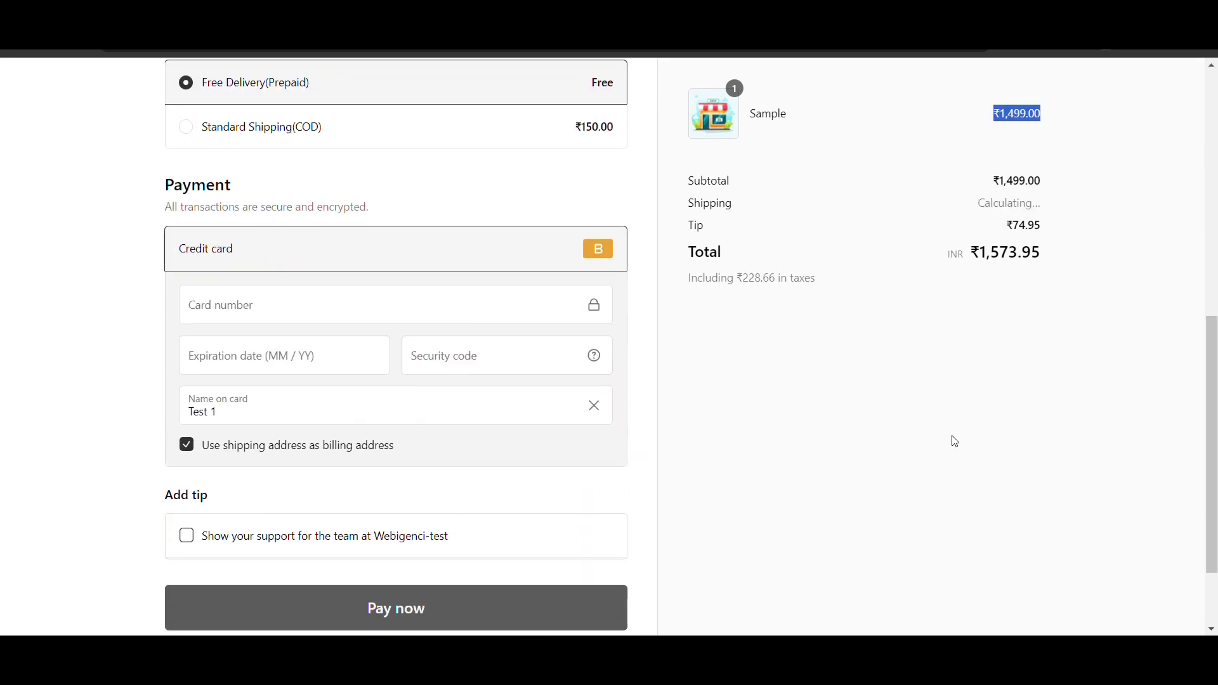
pyautogui.scroll(3, 956, 442)
pyautogui.scroll(5, 956, 442)
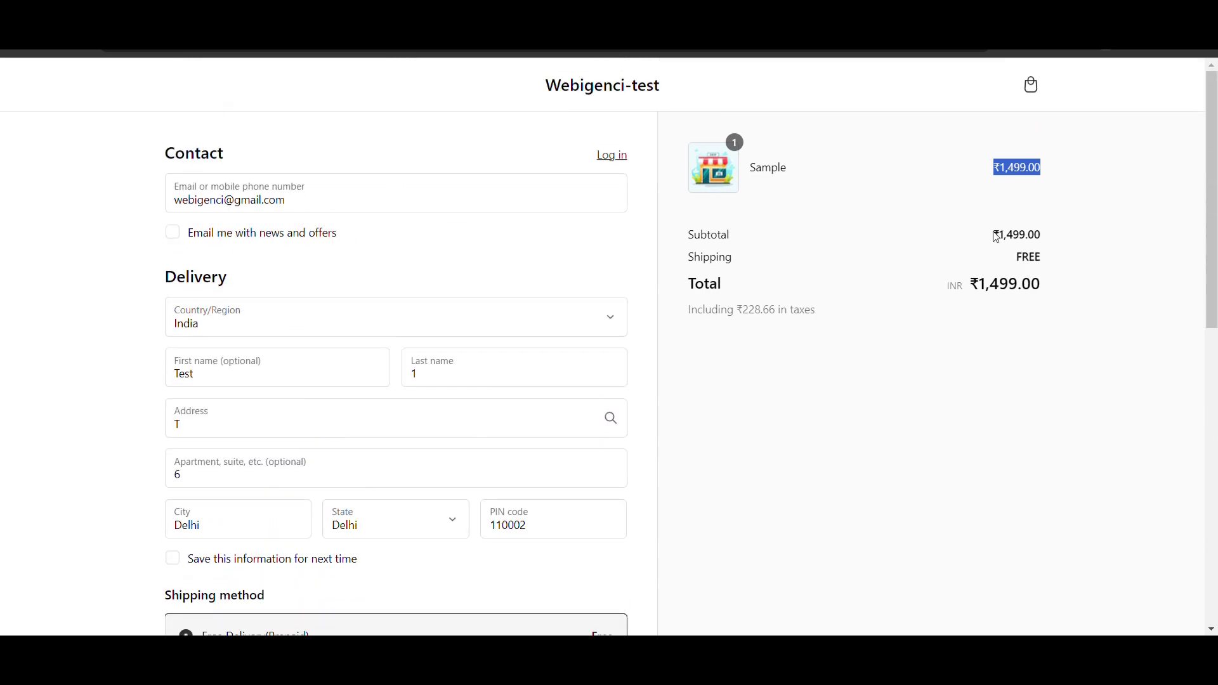
pyautogui.moveTo(989, 172); pyautogui.dragTo(1055, 173)
pyautogui.moveTo(686, 311); pyautogui.dragTo(816, 313)
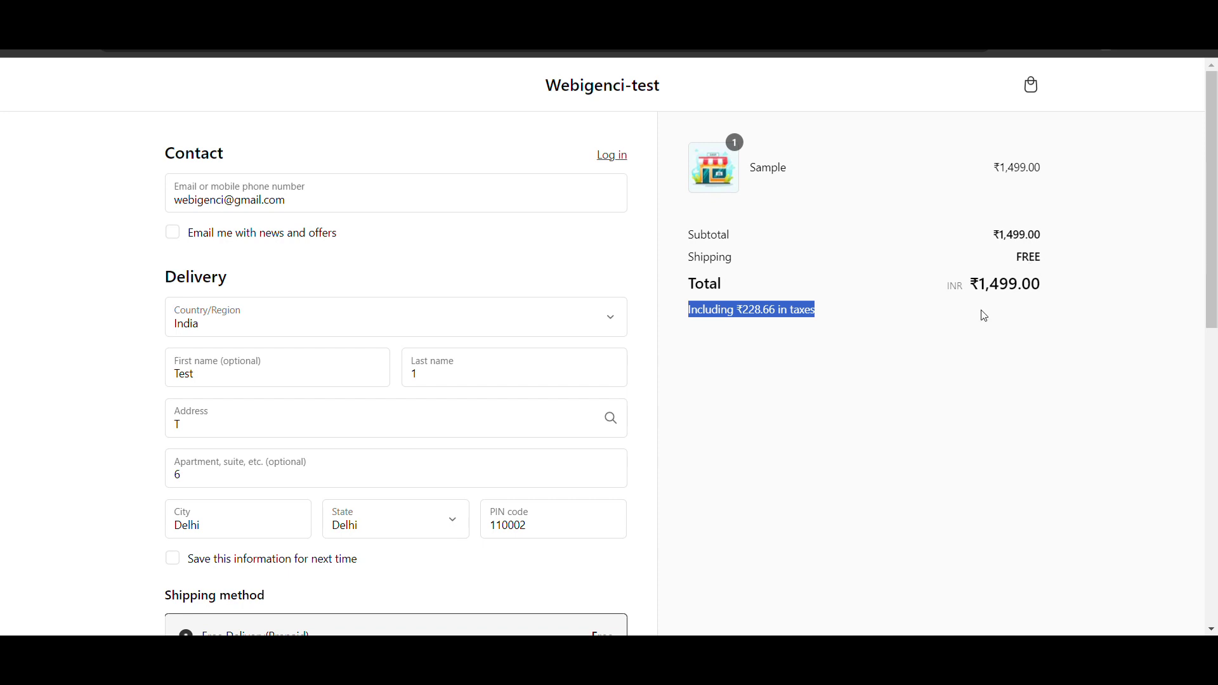
pyautogui.click(894, 373)
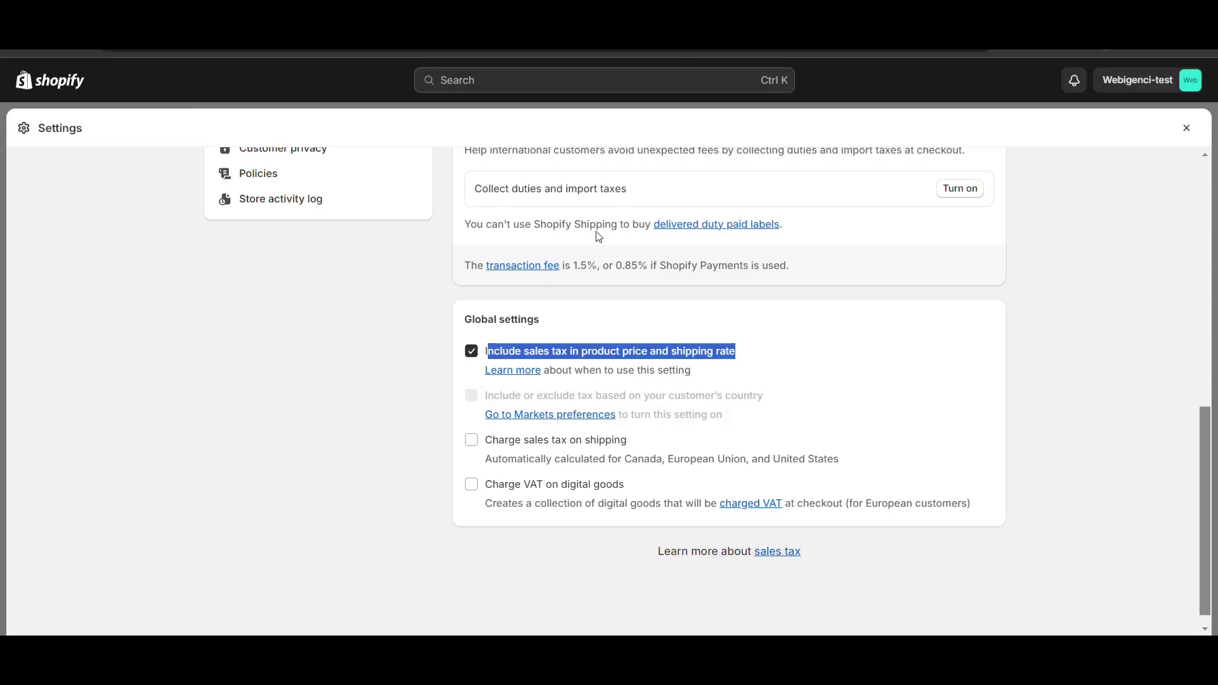
pyautogui.scroll(15, 598, 236)
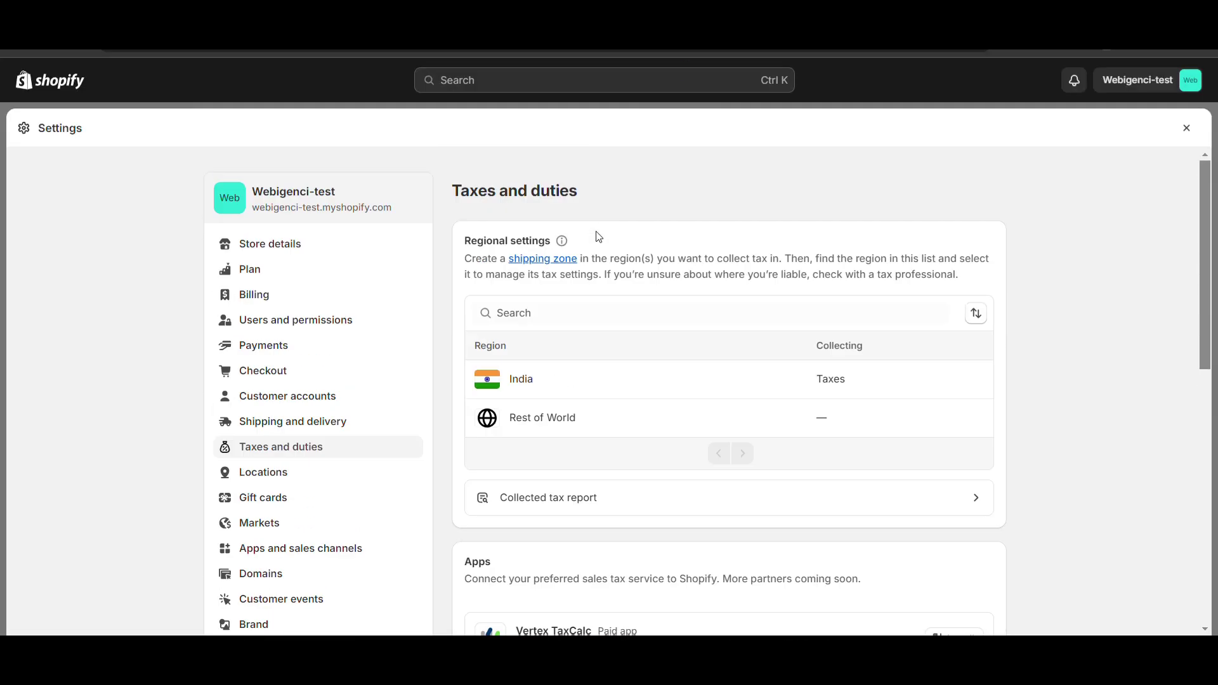
pyautogui.click(1187, 128)
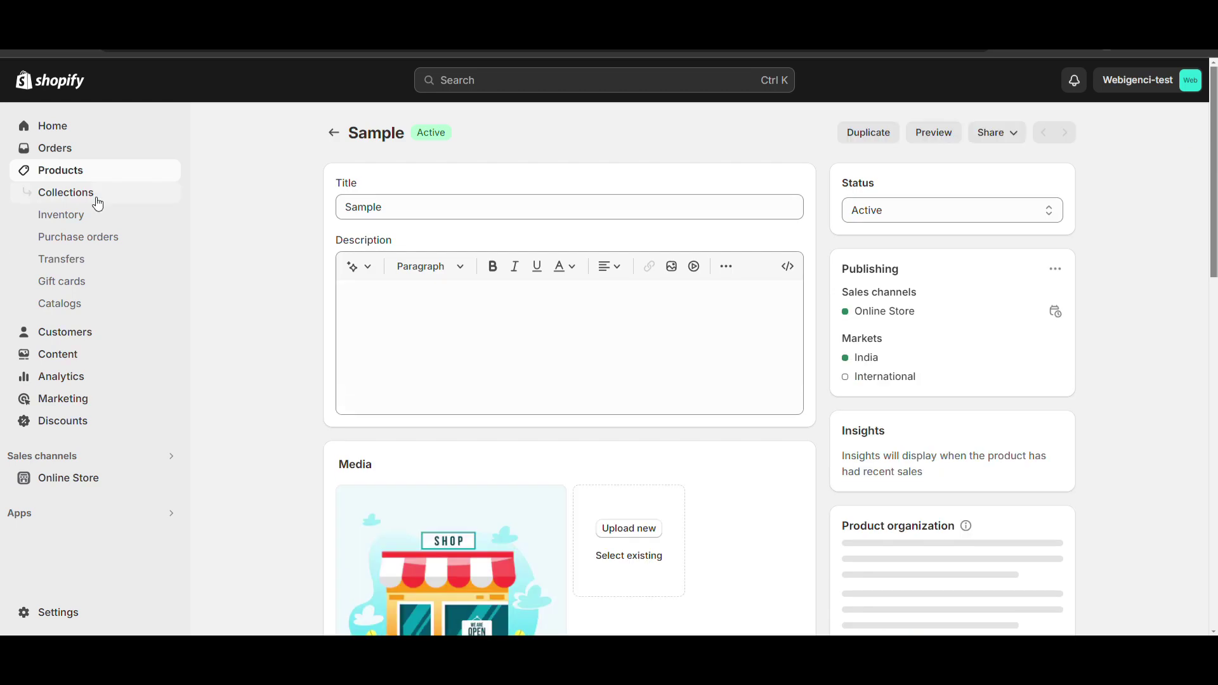